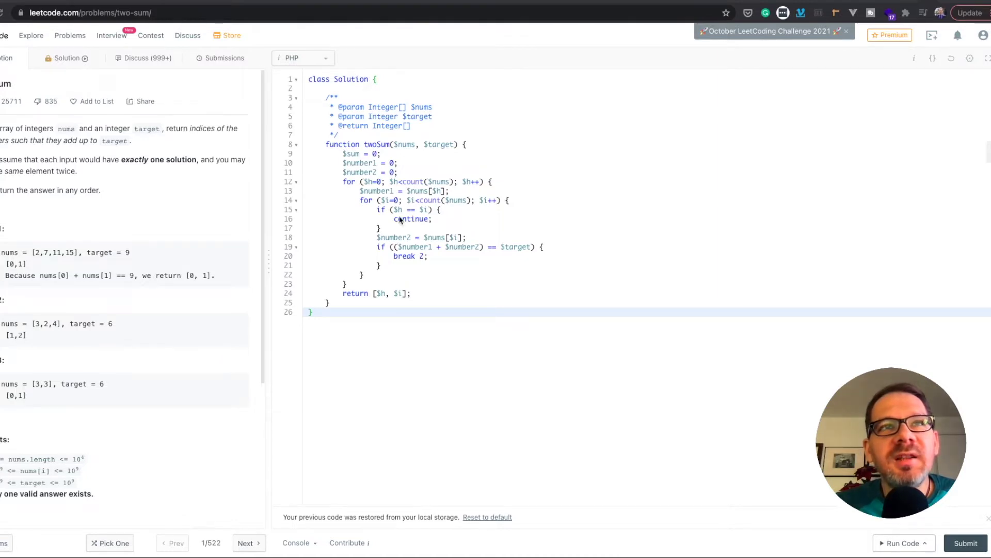
- Delete the $number1 and $number2 assignment lines above the if condition
left_click(414, 172)
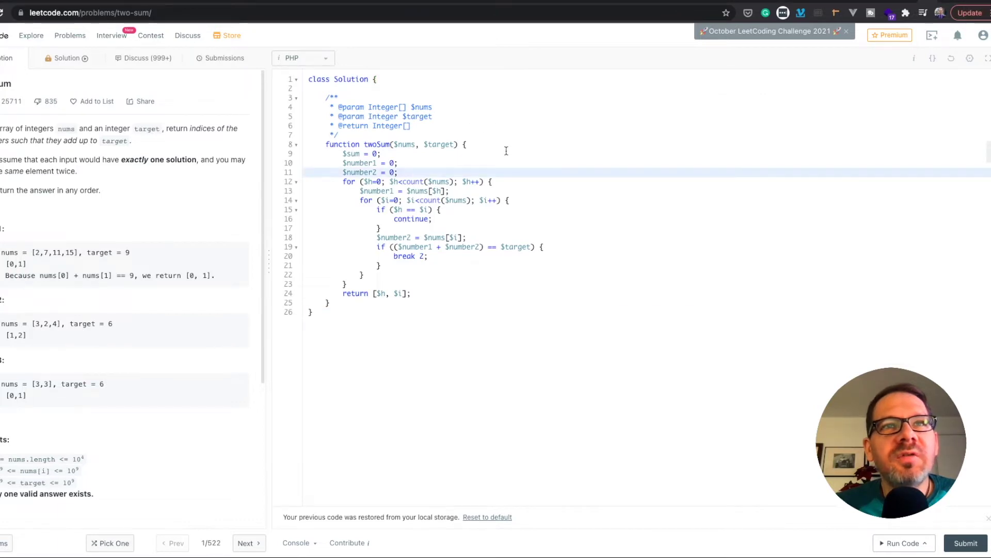
key("shift+Up")
key("shift+Home")
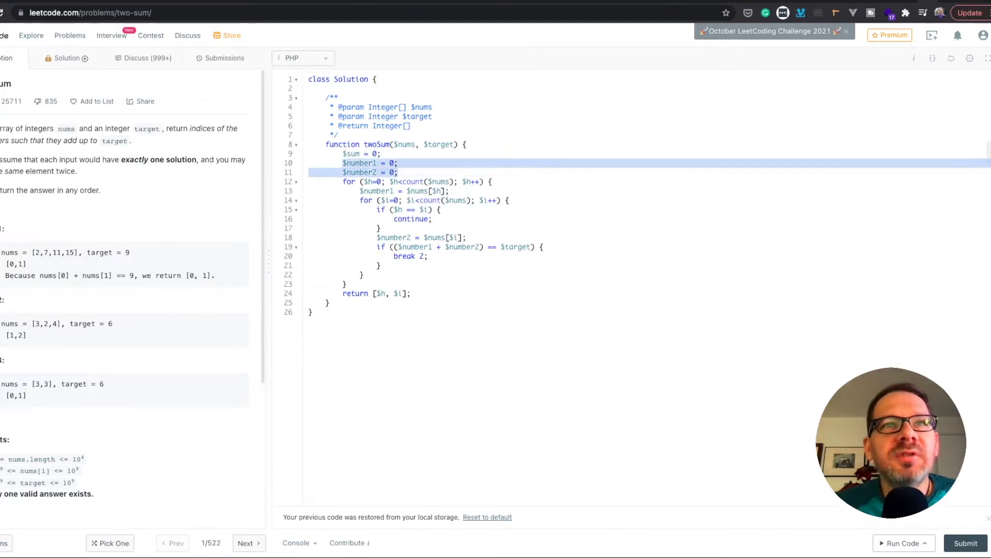
key("shift+Home")
key("BackSpace")
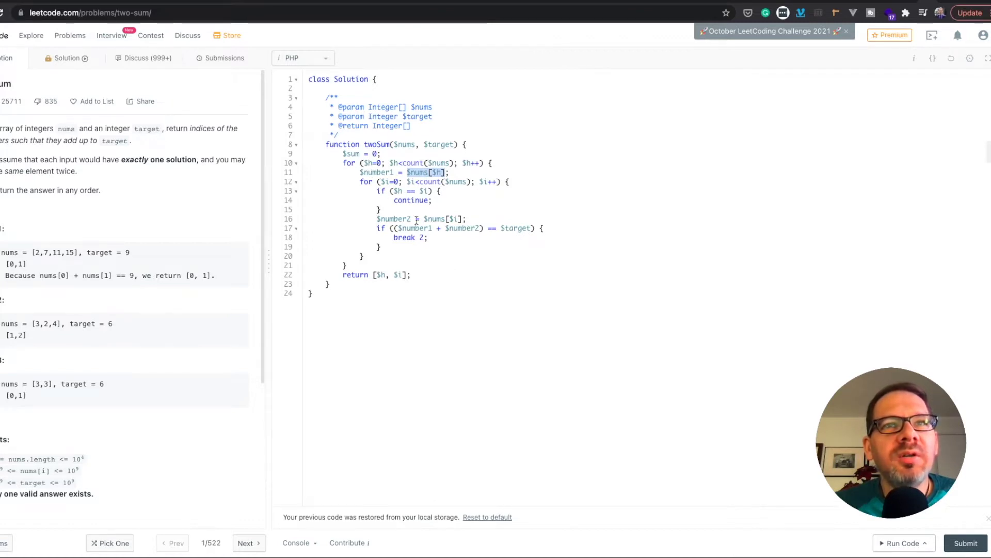
- Replace $number1 and $number2 in the if condition with $nums[$h] and $nums[$i]
key("ctrl+x")
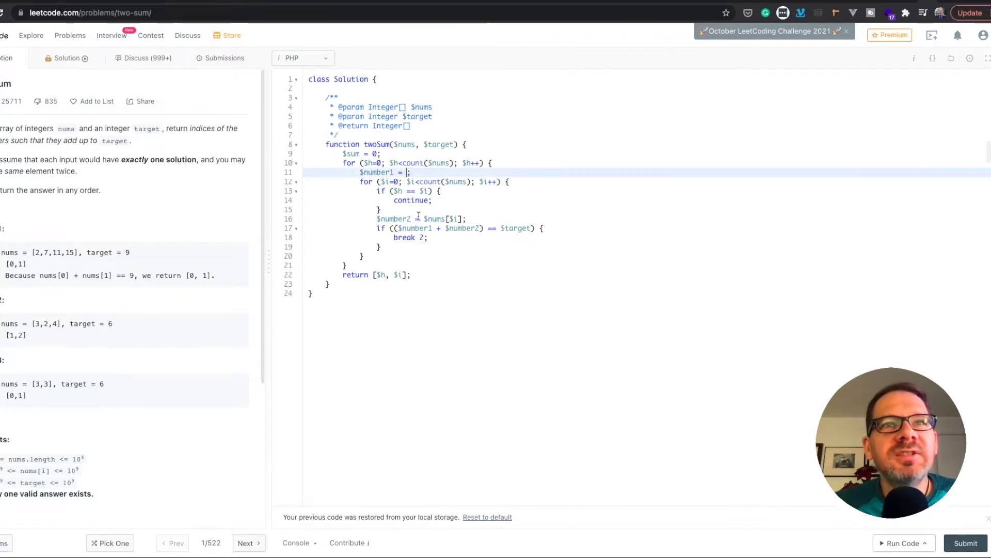
left_click_drag(396, 228, 434, 228)
key("ctrl+v")
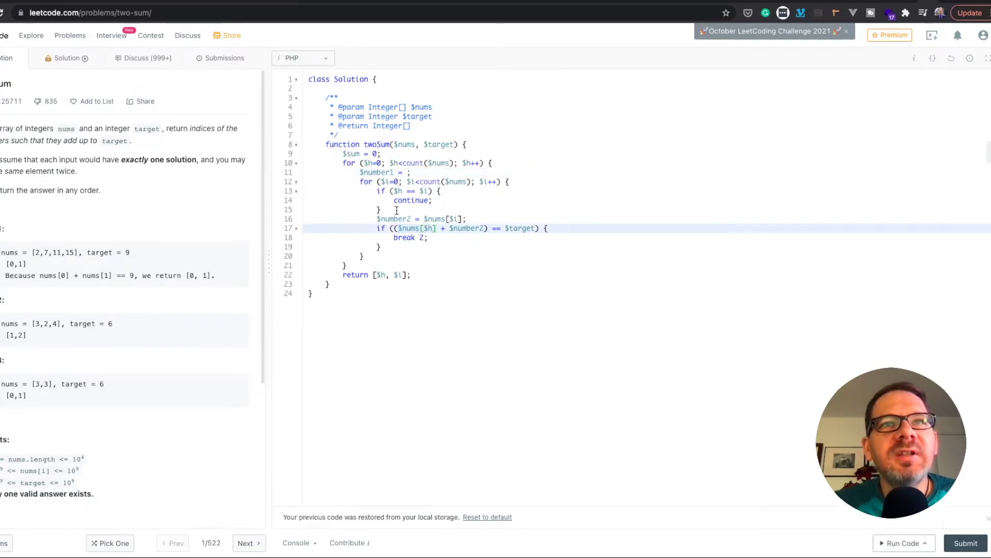
left_click(423, 218)
left_click_drag(424, 218, 488, 229)
key("ctrl+x")
key("ctrl+v")
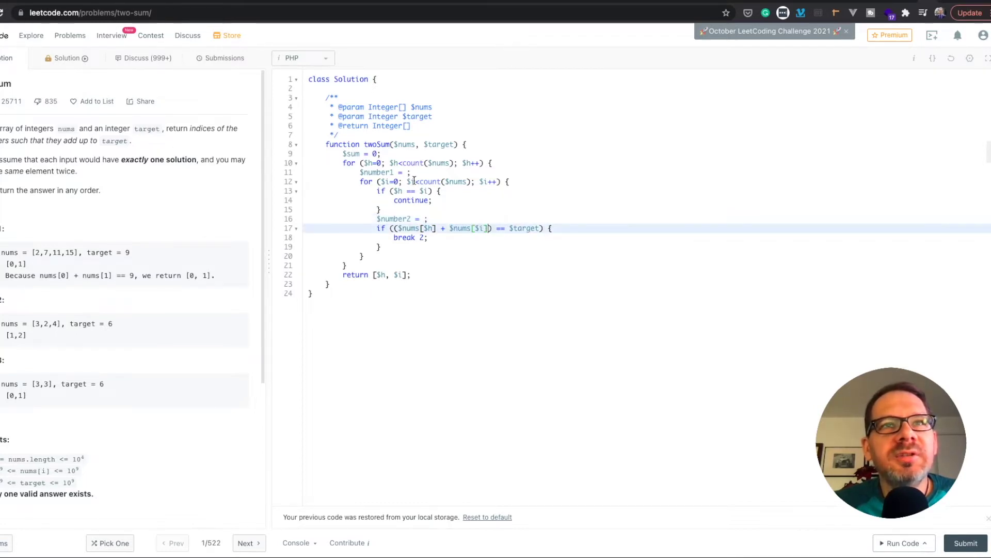
- Remove the leftover empty $number1 and $number2 assignment lines
left_click(420, 172)
left_click_drag(421, 172, 360, 172)
key("BackSpace")
key("BackSpace")
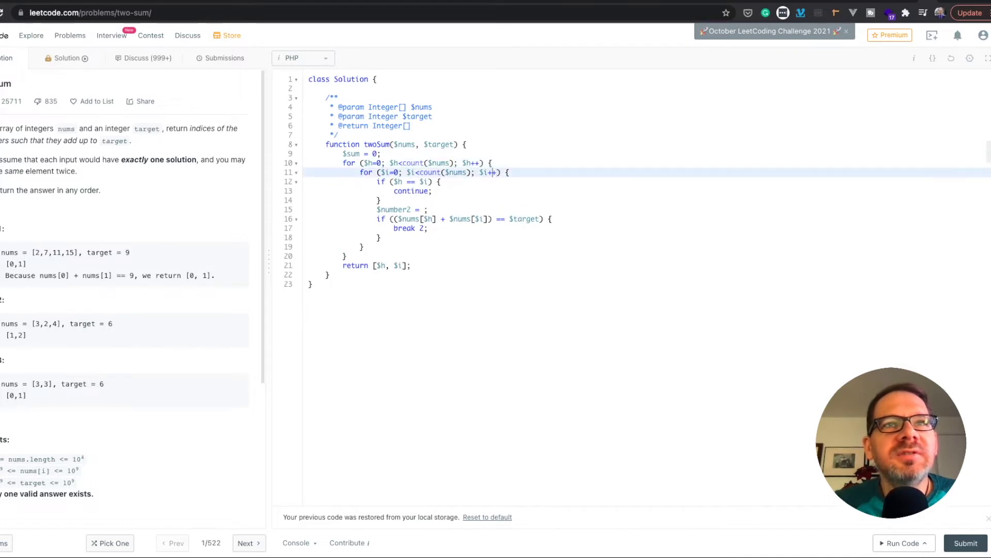
left_click(382, 200)
left_click(428, 210)
left_click_drag(428, 209, 310, 209)
key("BackSpace")
key("BackSpace")
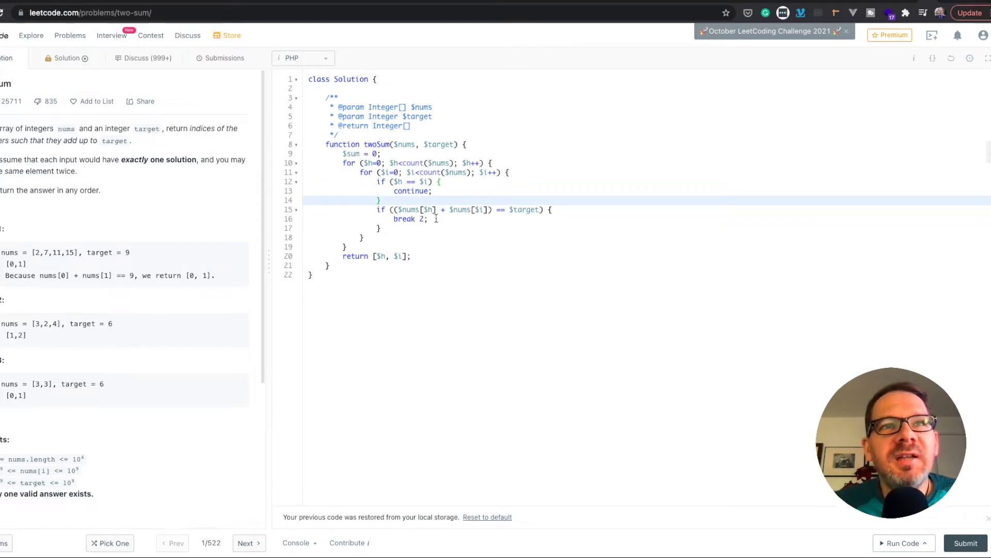
left_click(437, 255)
- Move the final return [$h, $i] line into the if block, replacing break 2
key("shift+Home")
key("BackSpace")
key("BackSpace")
key("BackSpace")
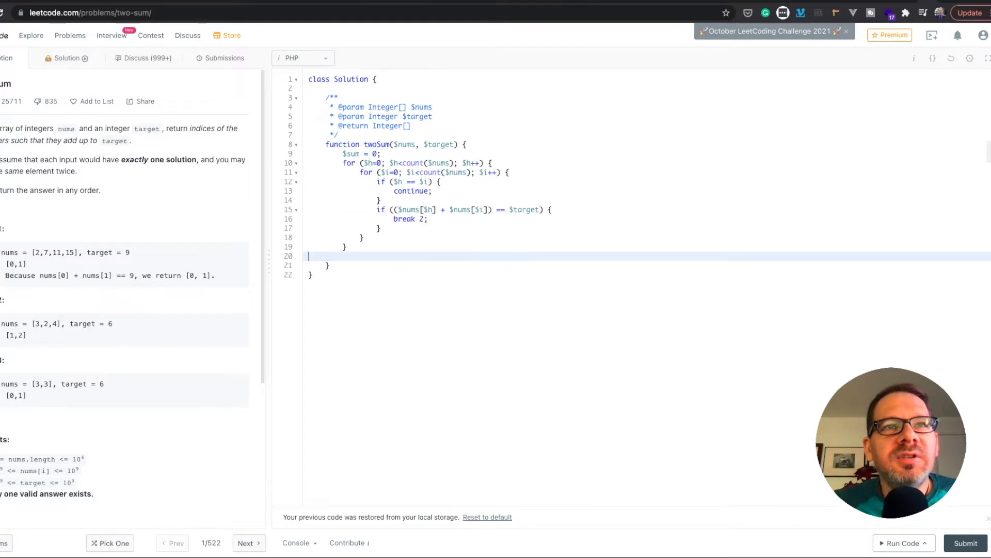
key("BackSpace")
left_click(394, 218)
key("shift+End")
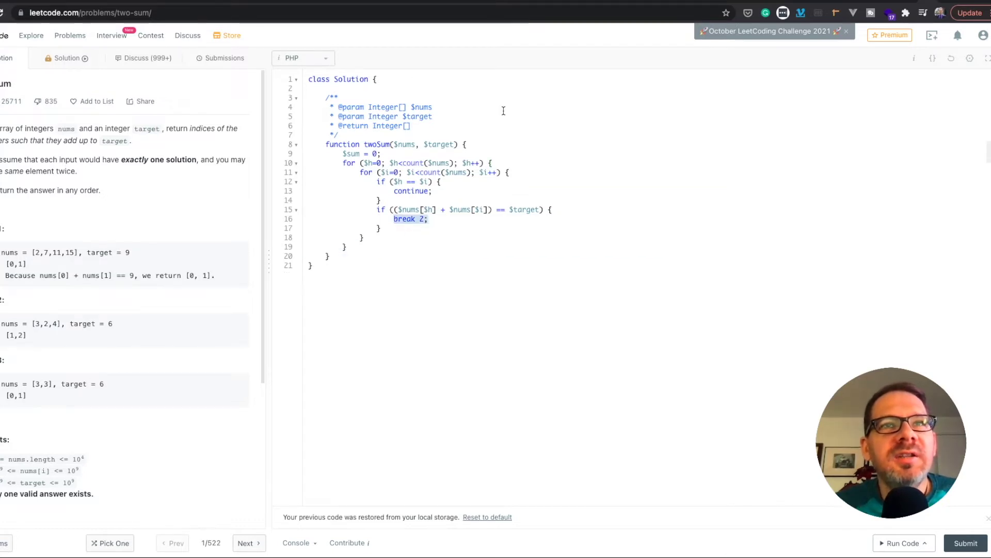
key("ctrl+v")
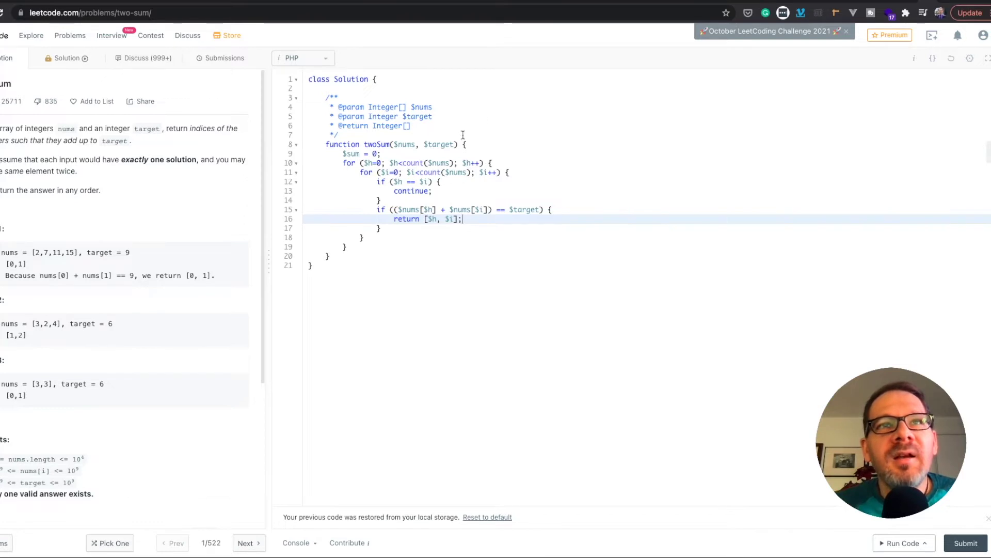
- Delete the unused $sum = 0; line
left_click(394, 153)
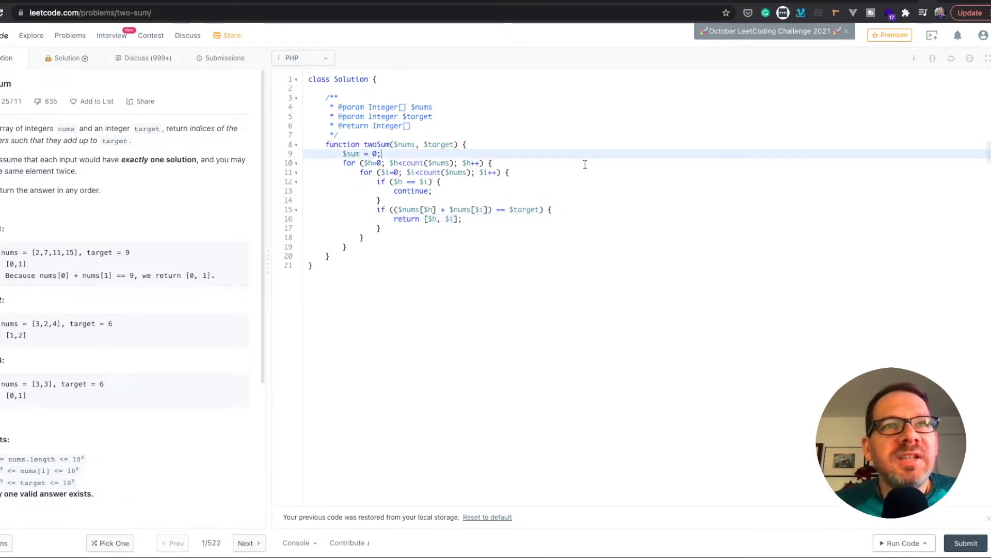
key("shift+Home")
key("shift+Home")
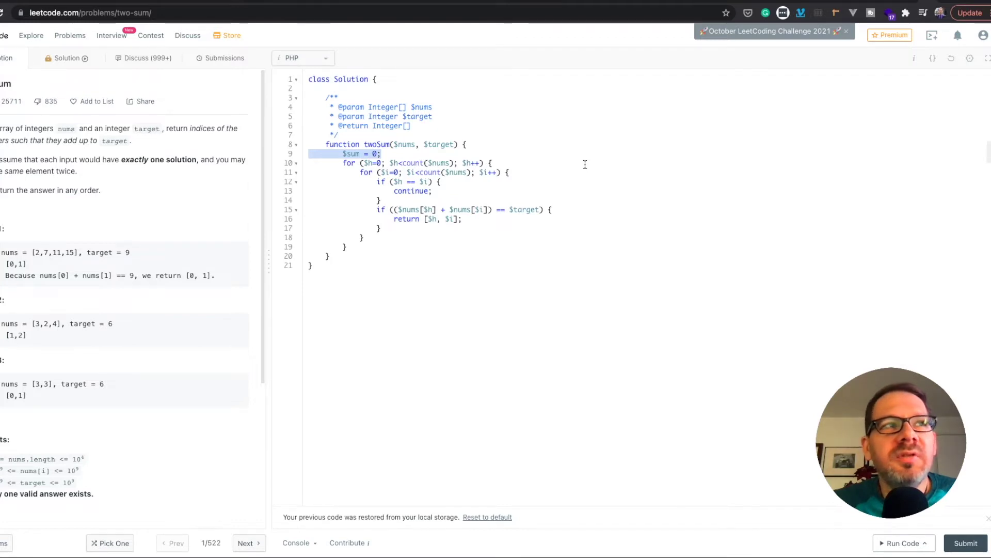
key("BackSpace")
key("BackSpace")
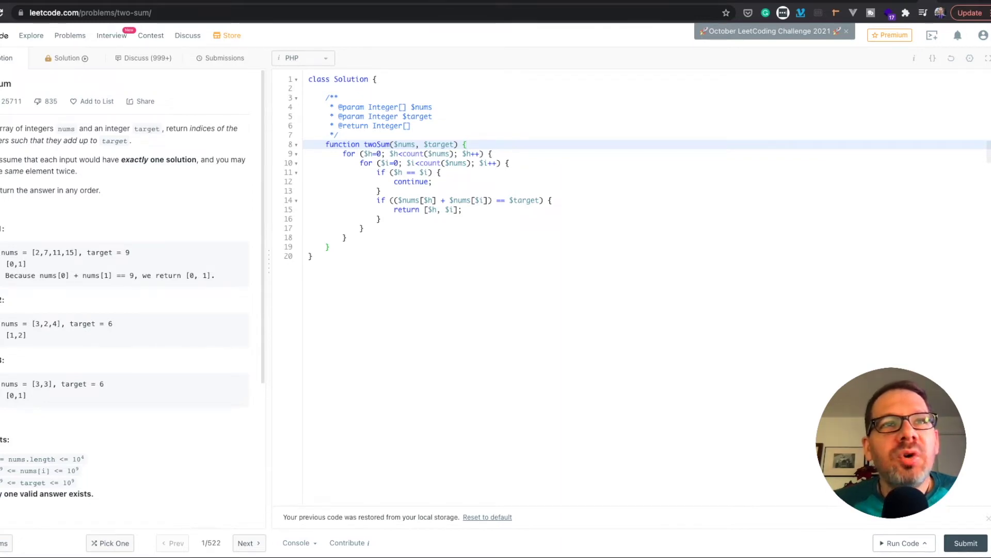
left_click(365, 255)
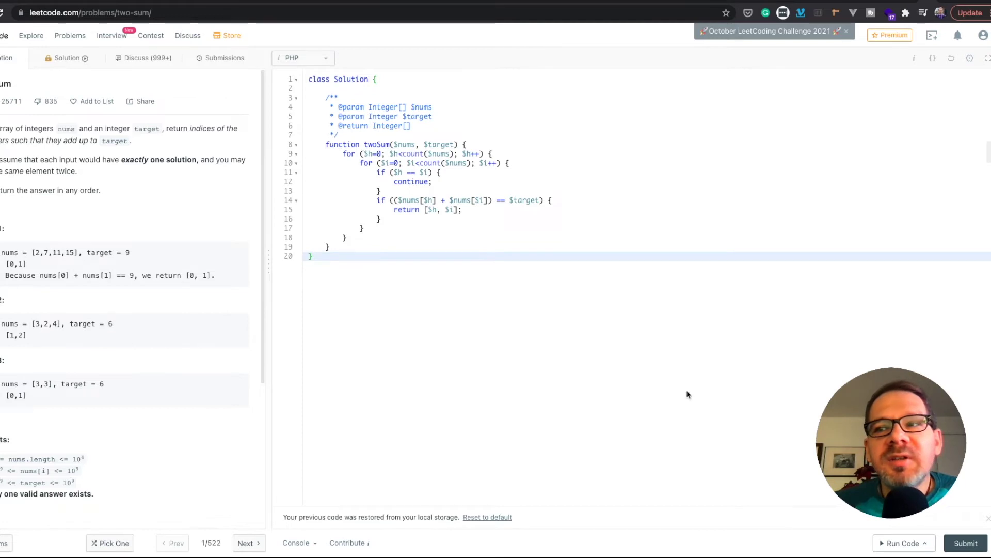
- Run the refactored code on the example test cases, then submit it and check the 4486 ms runtime
left_click(891, 545)
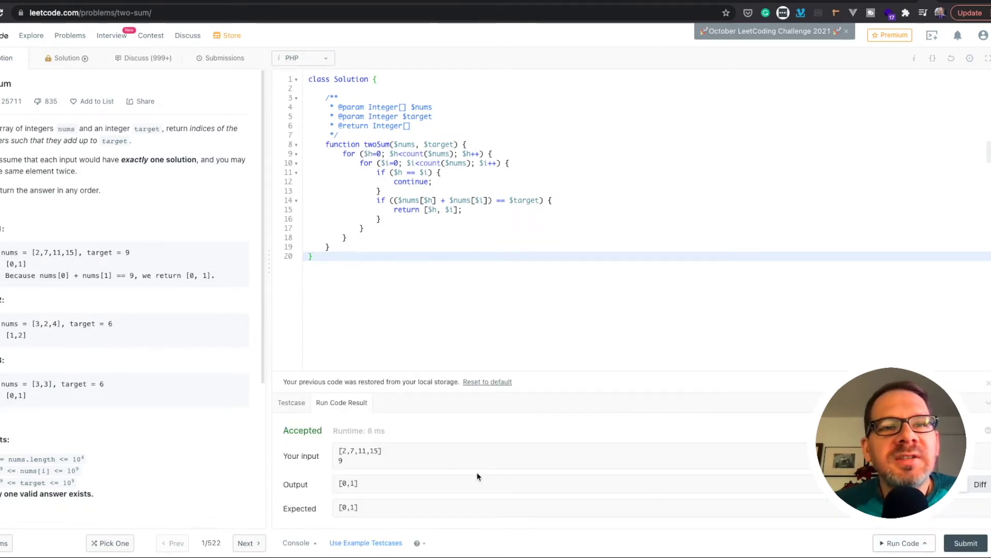
left_click(363, 545)
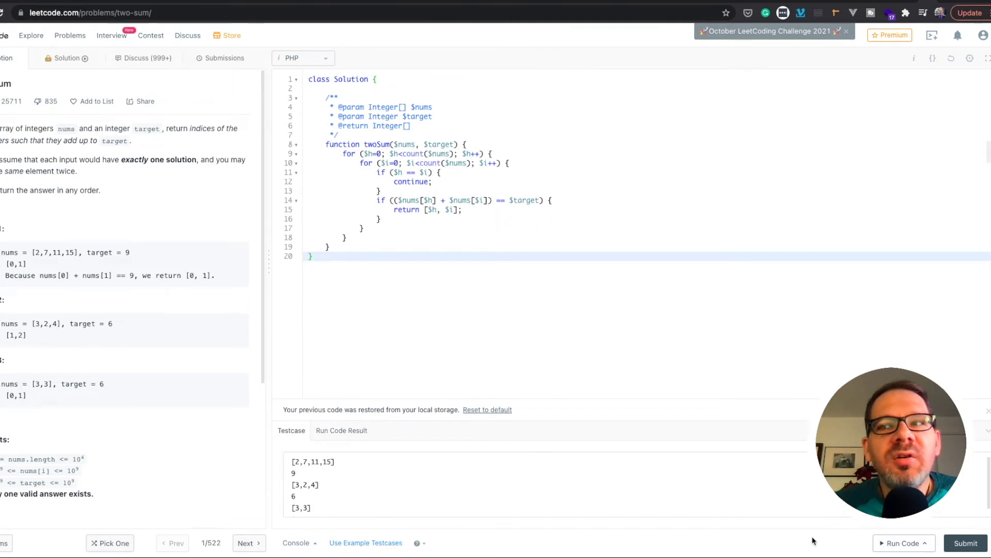
left_click(894, 546)
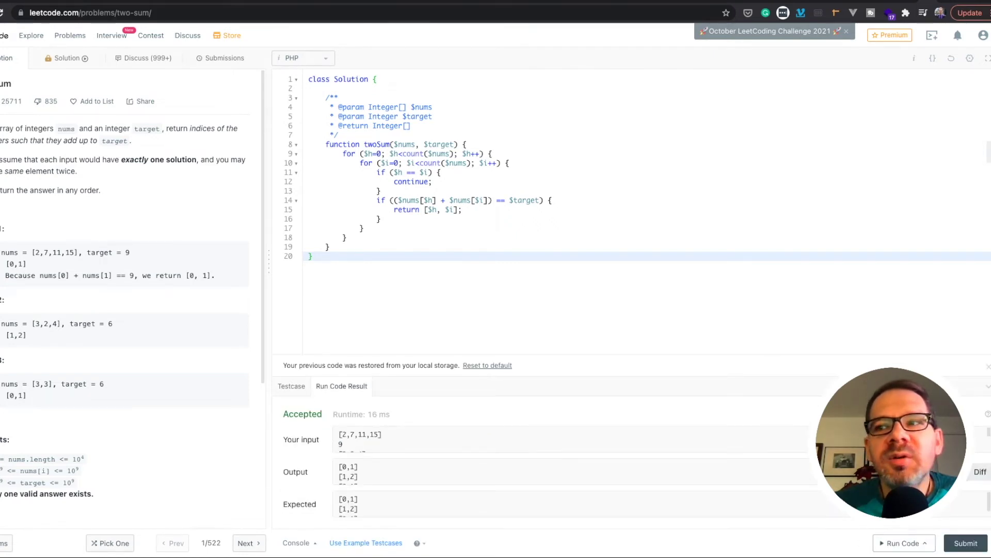
left_click(965, 544)
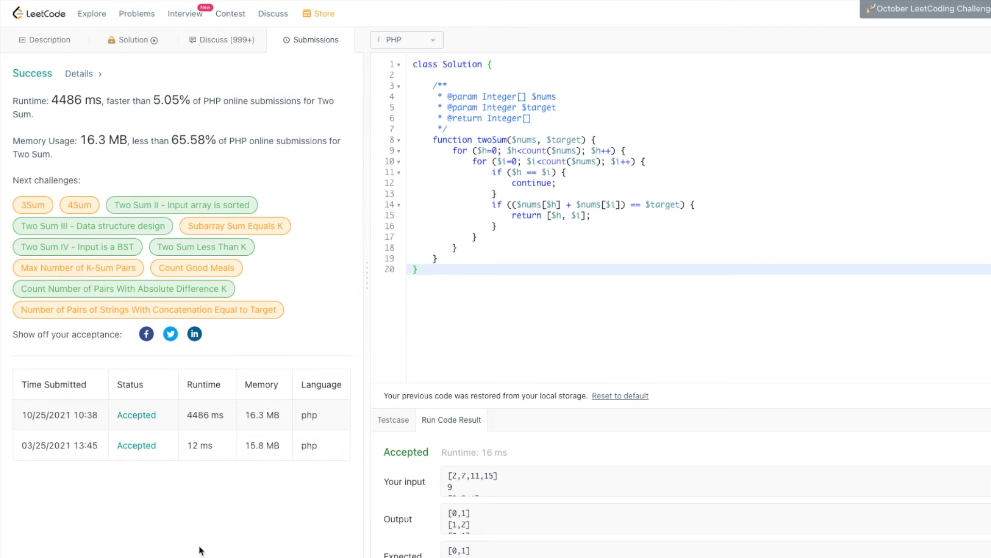
double_click(193, 415)
- Select the 4486 ms runtime value to compare it with other submissions
left_click(197, 448)
double_click(194, 414)
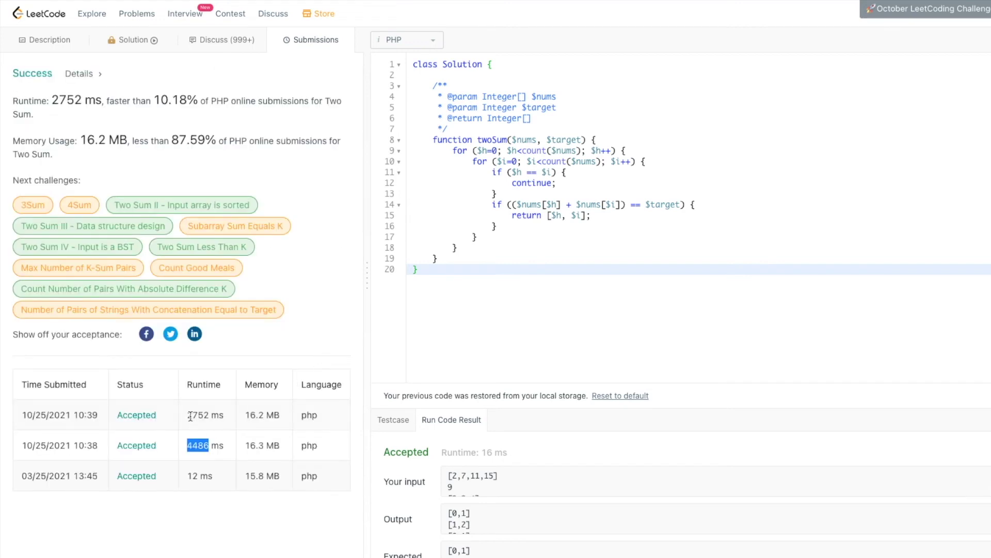
left_click(191, 411)
double_click(195, 417)
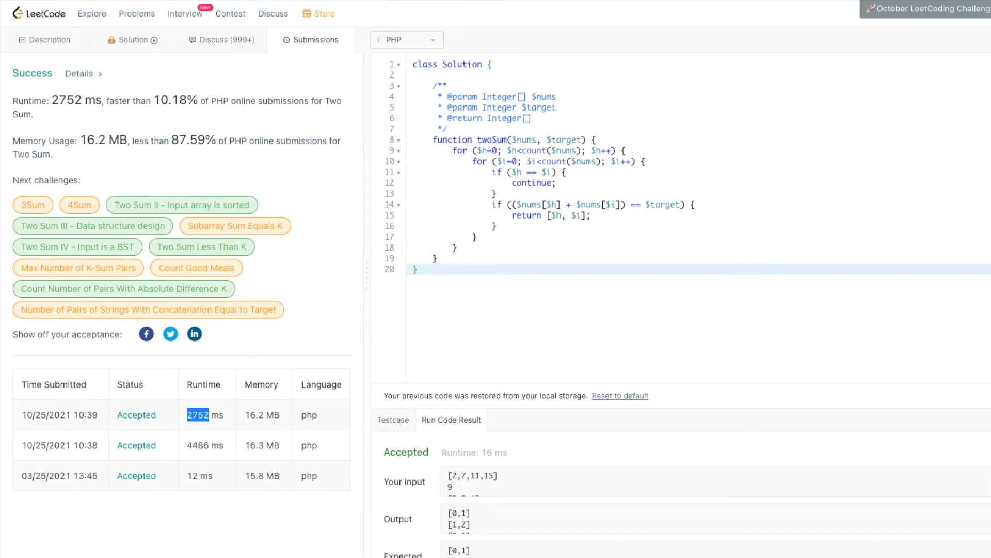
left_click(204, 415)
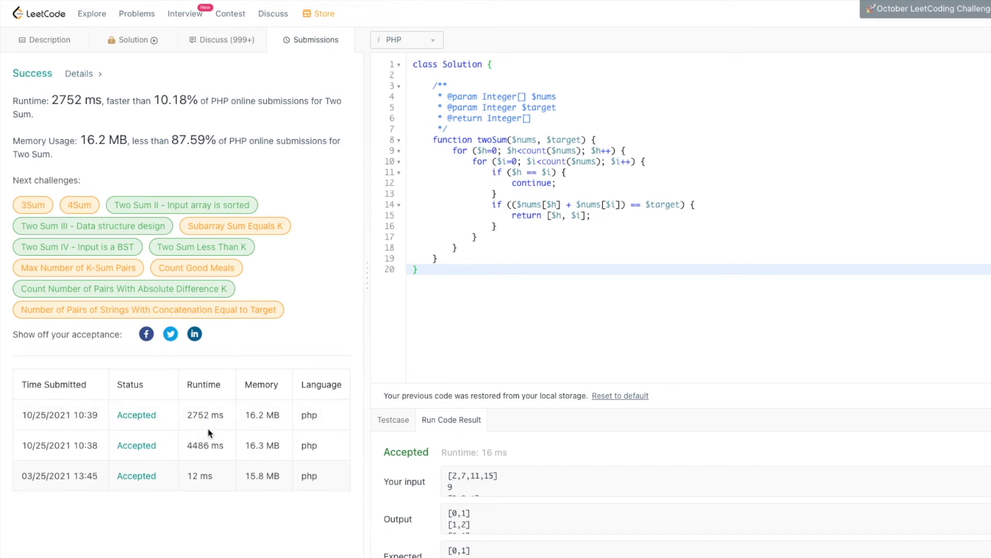